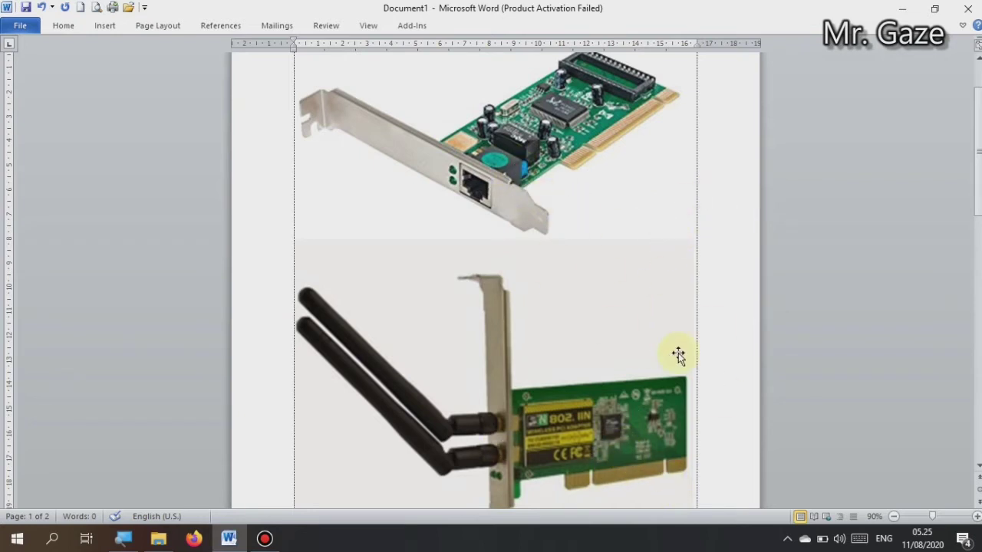
Examine the pictures of the Ethernet LAN card and the wireless Wi-Fi card on the document's first page.
scroll(733, 354, "down", 2)
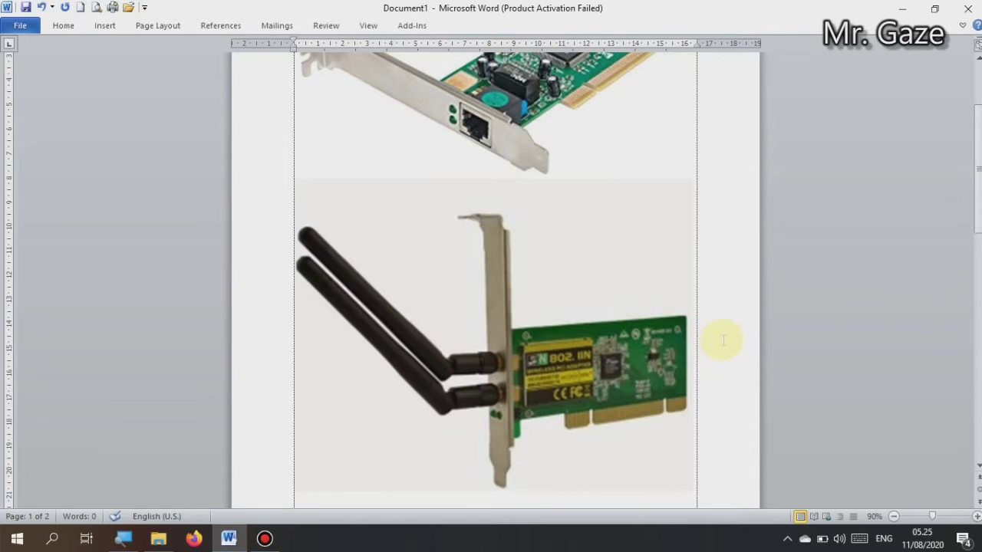
scroll(723, 341, "down", 3)
scroll(699, 187, "up", 5)
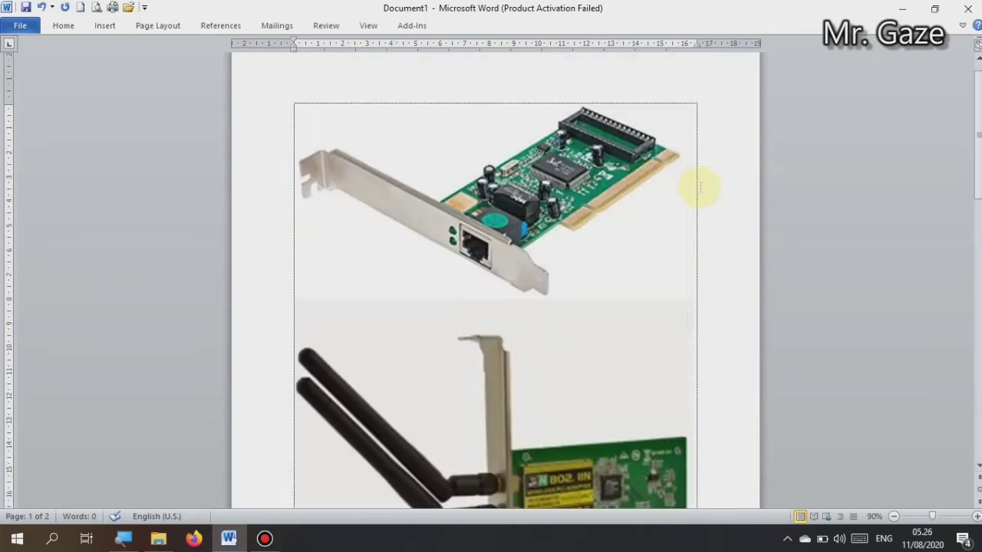
scroll(706, 186, "down", 2)
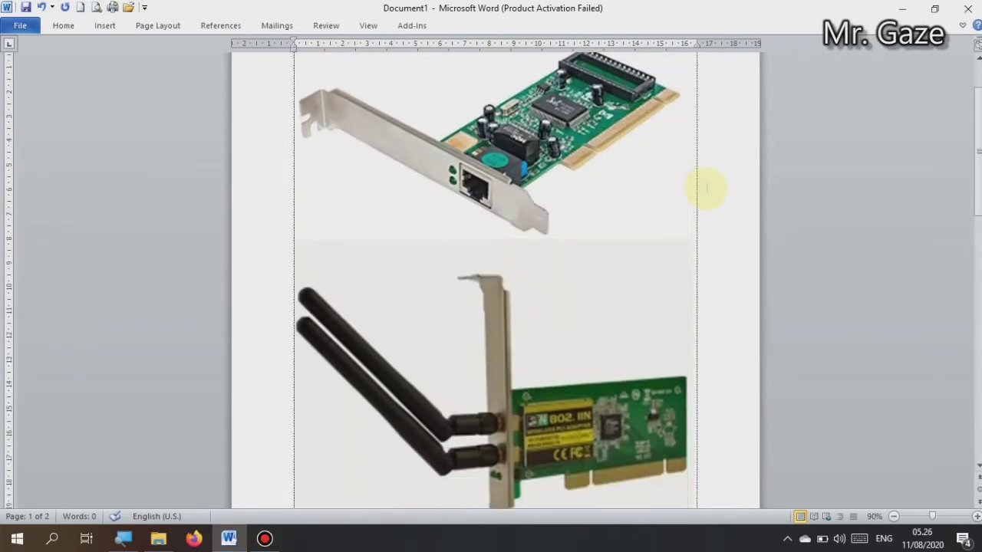
left_click(541, 152)
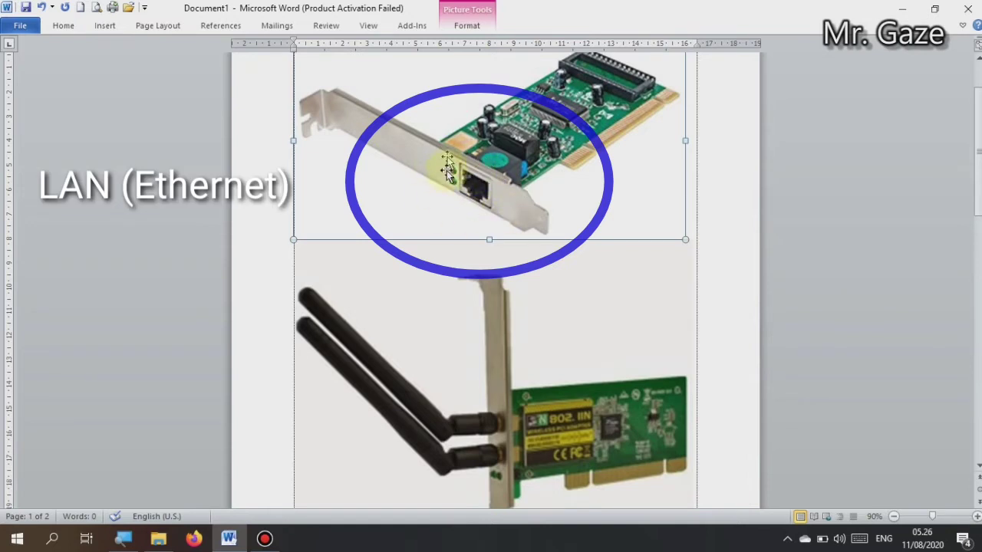
scroll(592, 272, "down", 3)
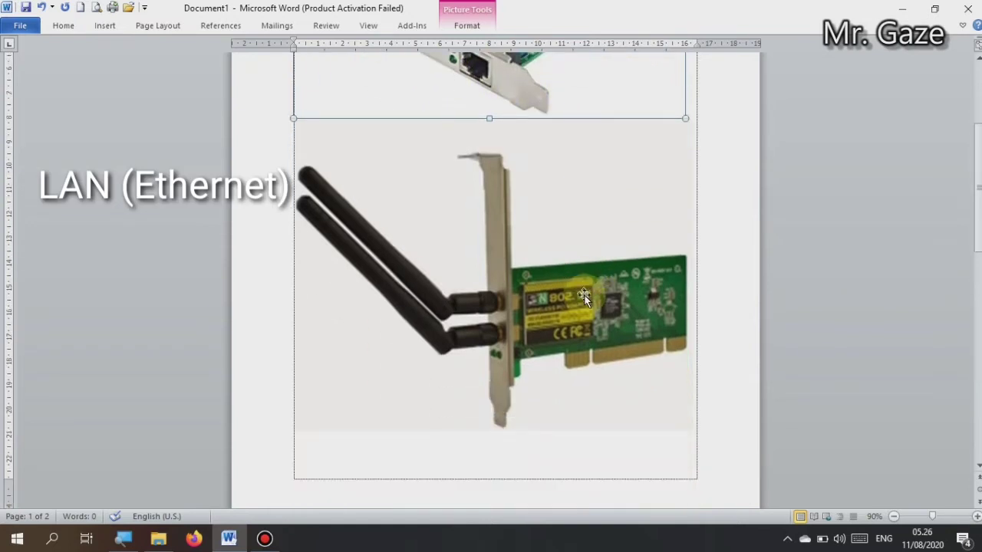
left_click(584, 295)
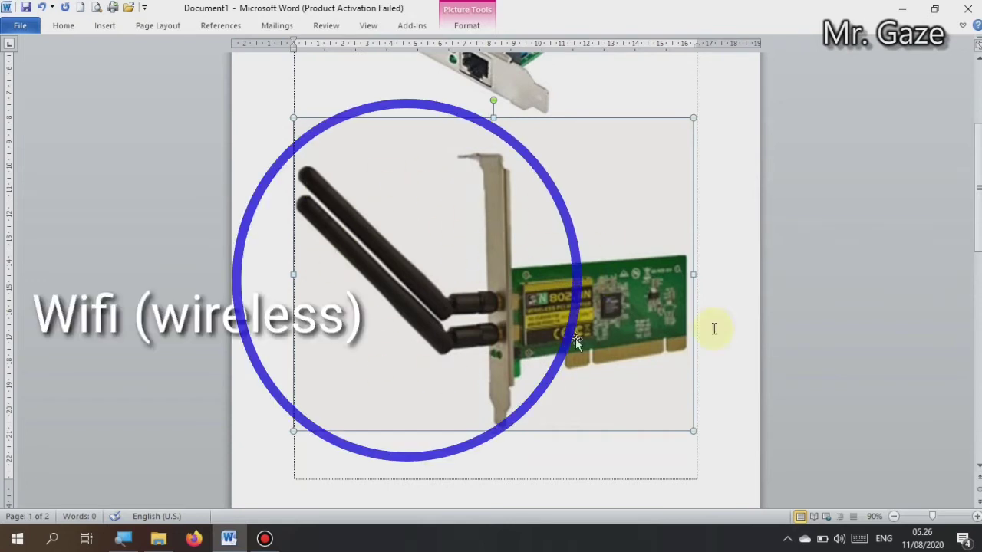
left_click(707, 174)
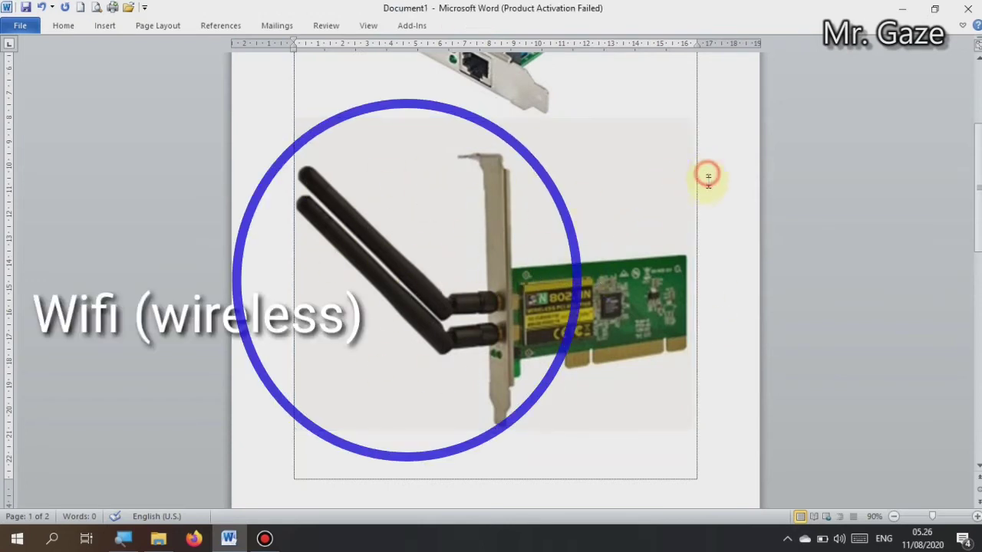
scroll(706, 180, "up", 4)
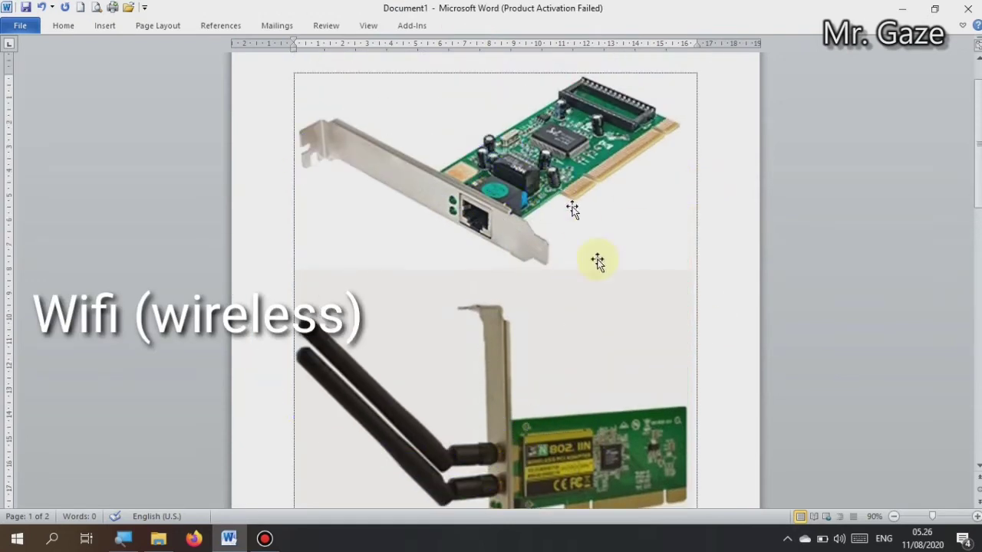
left_click(697, 239)
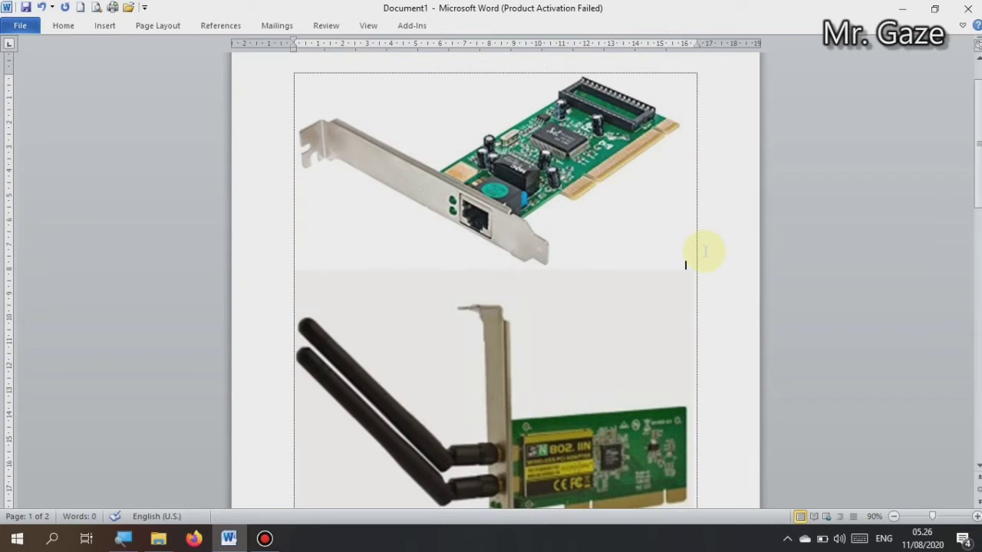
Examine the USB-to-LAN adapters and the 802.11n Wi-Fi dongle on the second page, and minimize the document window.
scroll(704, 250, "down", 10)
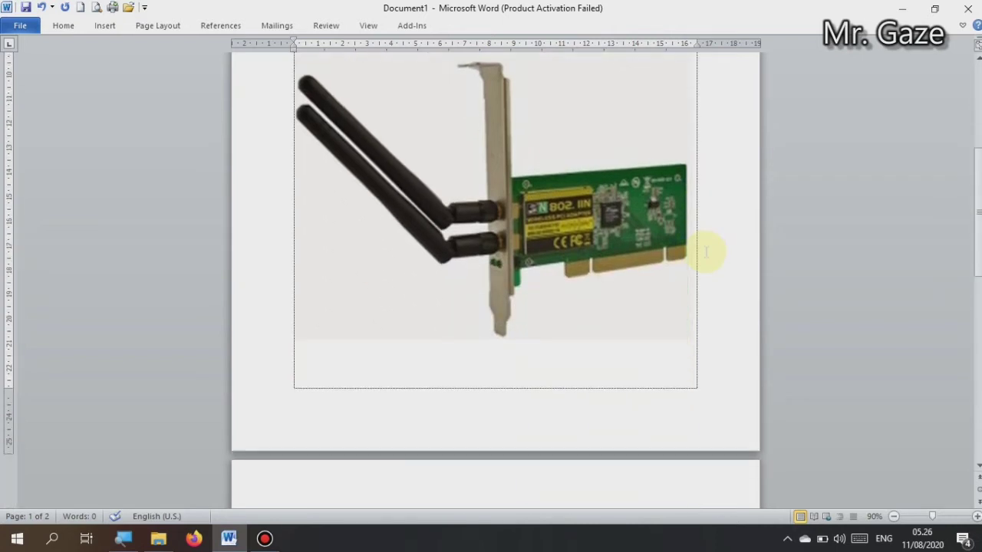
scroll(704, 251, "down", 5)
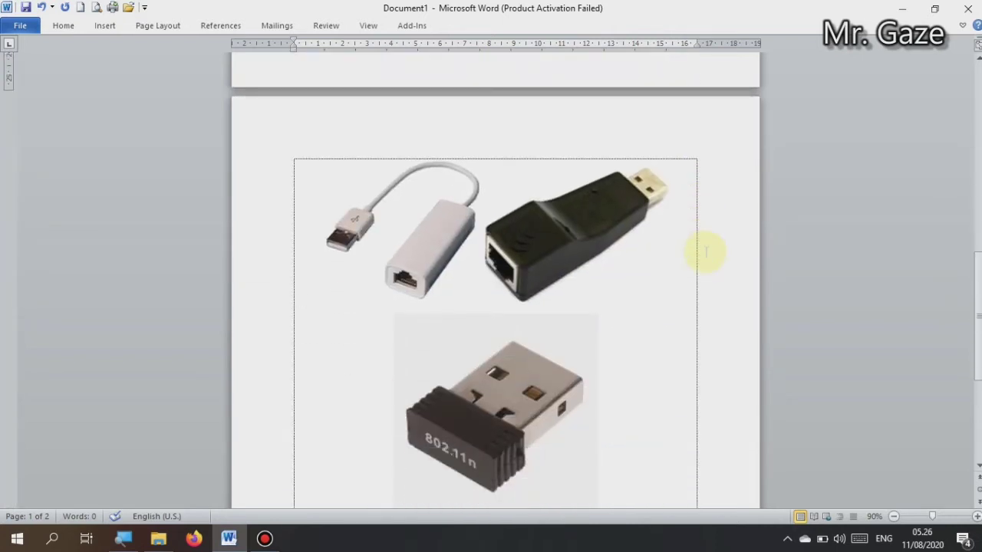
scroll(704, 251, "up", 1)
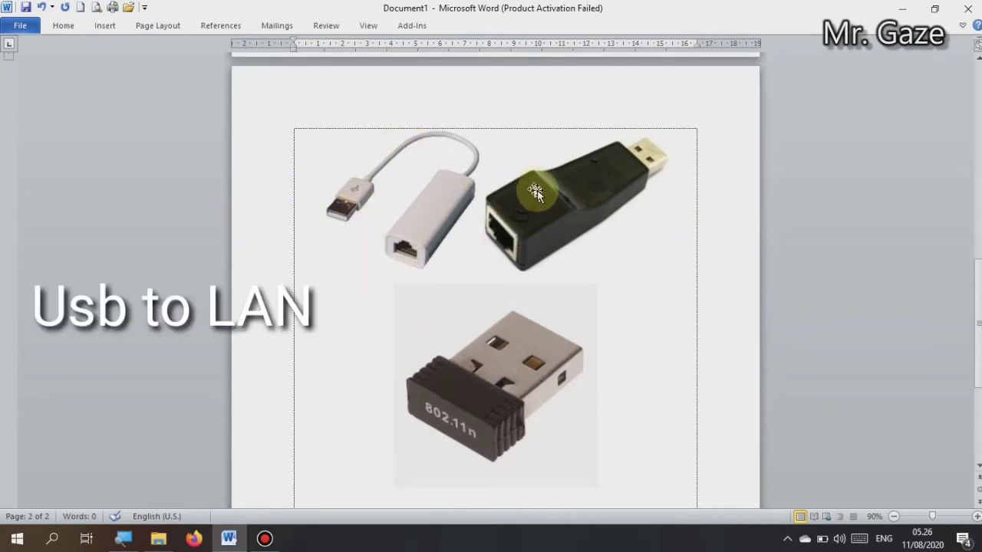
left_click(532, 371)
left_click(685, 340)
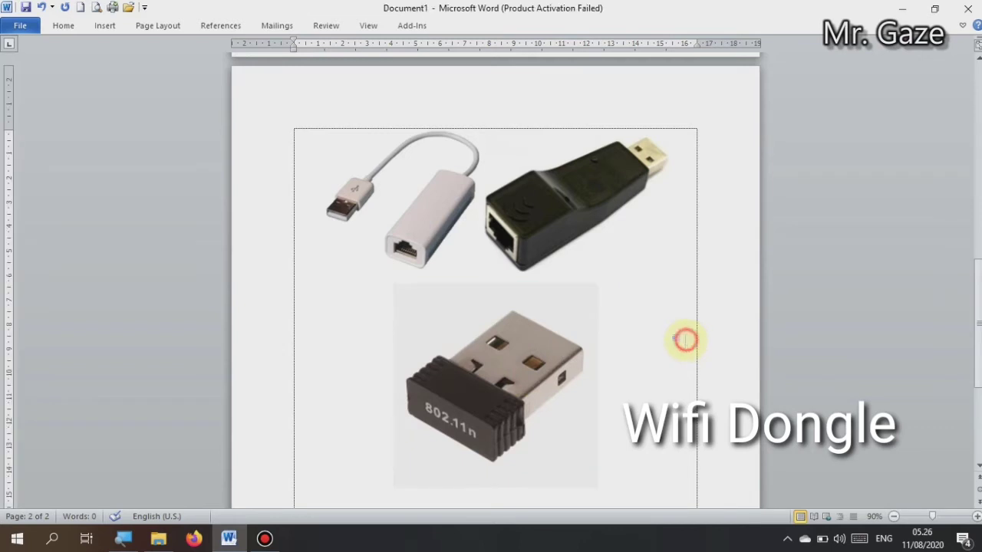
left_click(904, 11)
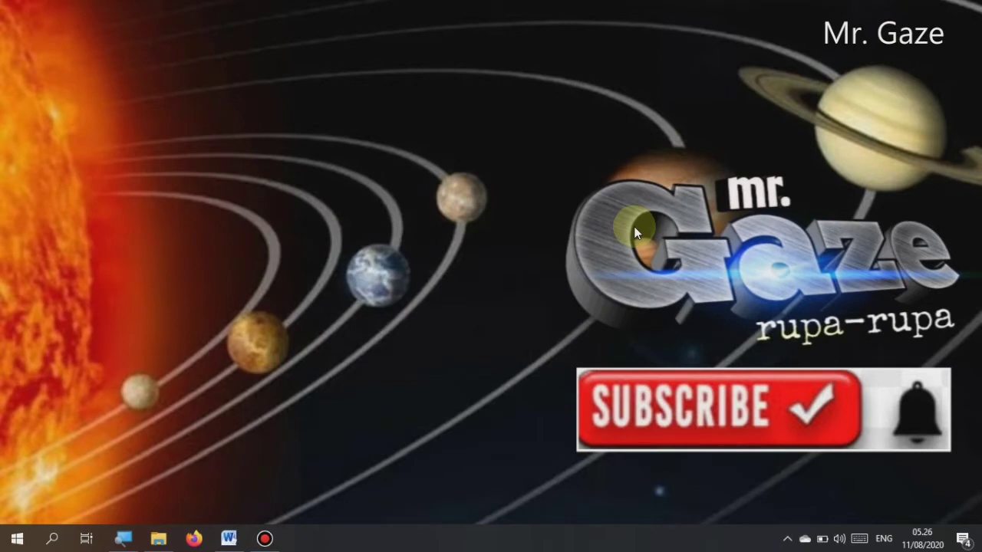
Open the network adapter options through the Network & Internet settings reached from the network status icon.
left_click(788, 539)
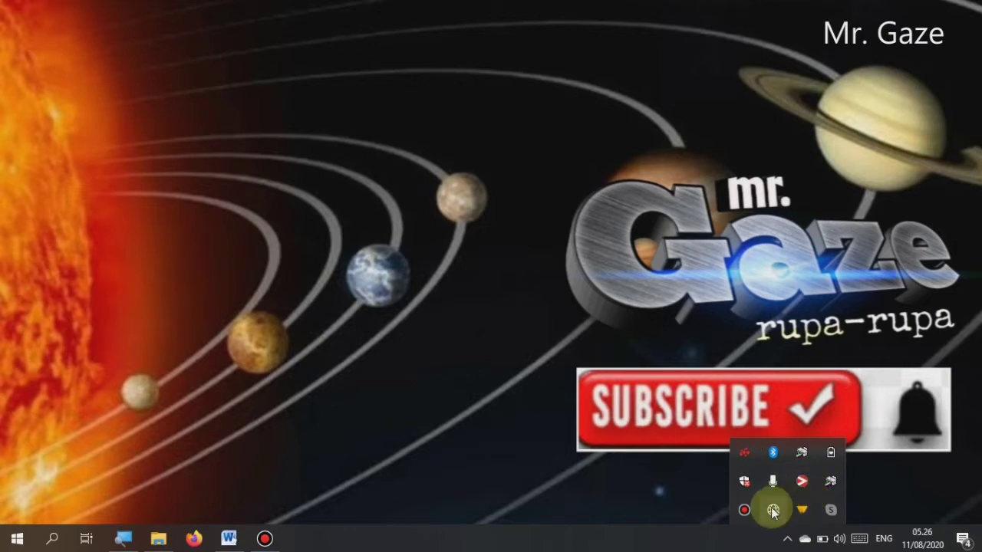
left_click(773, 510)
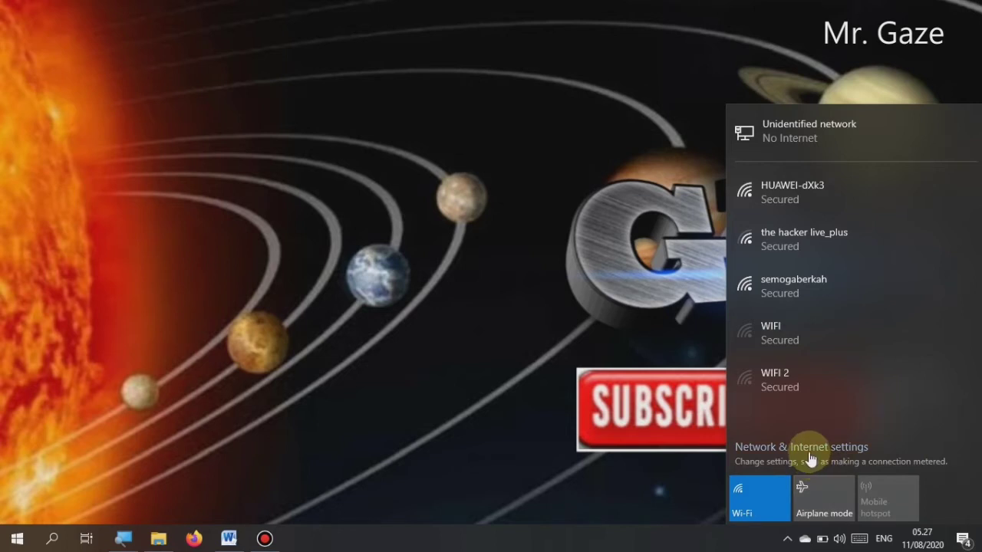
left_click(811, 449)
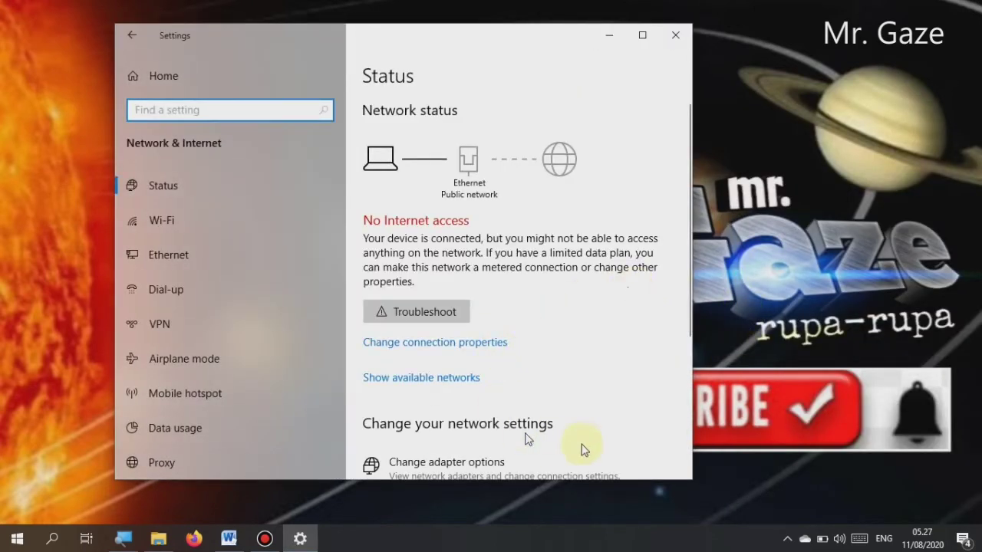
scroll(561, 358, "down", 2)
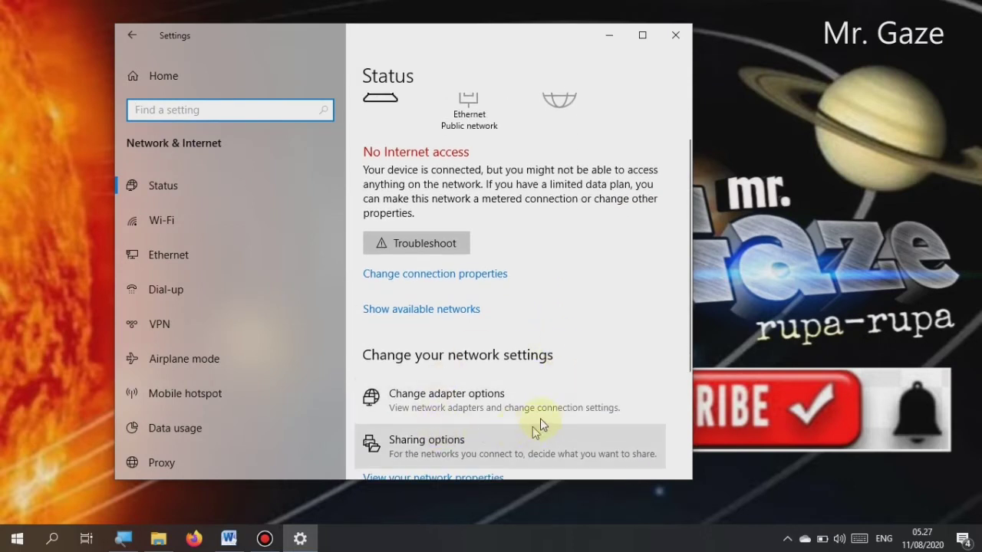
left_click(495, 406)
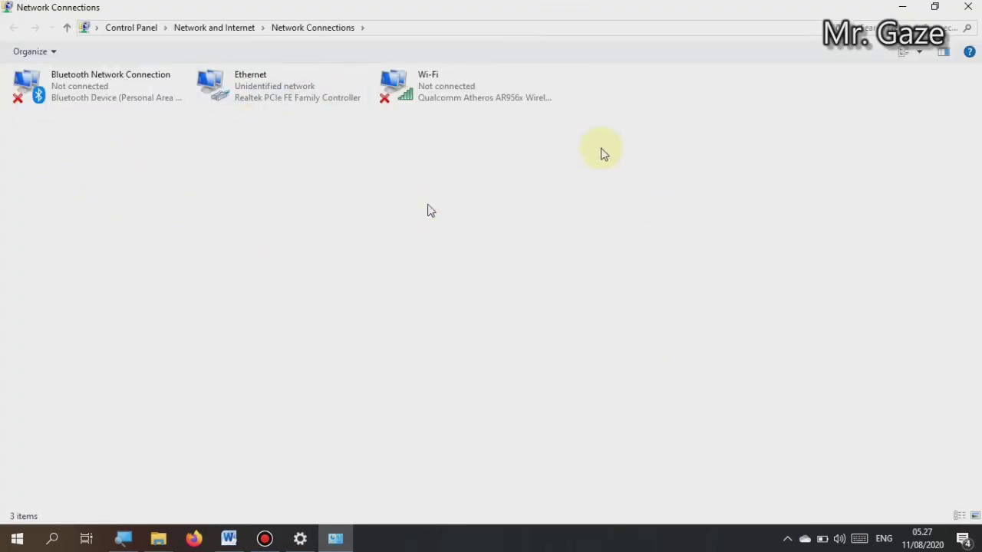
Show the network connections as large icons, and close both the Network Connections and Settings windows.
left_click(975, 516)
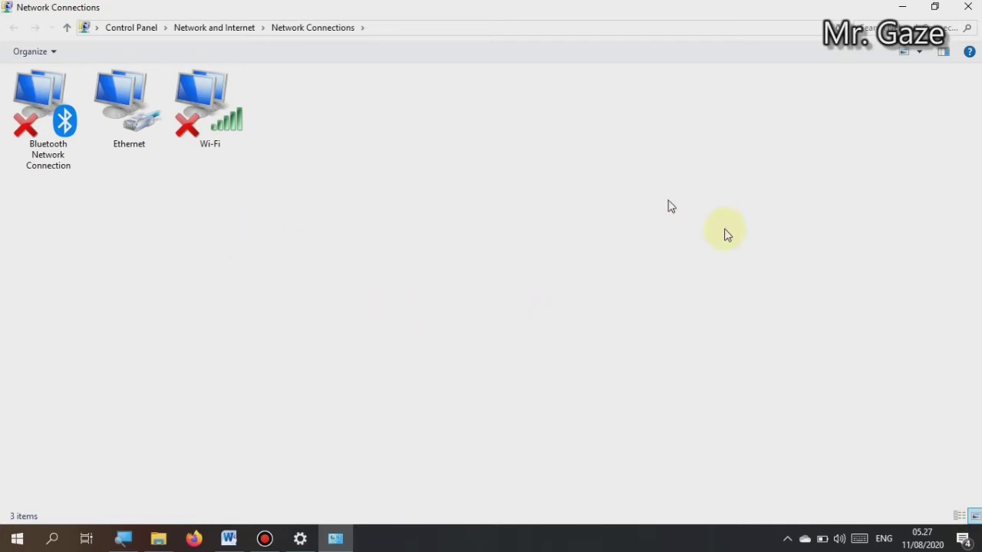
left_click(968, 7)
left_click(675, 34)
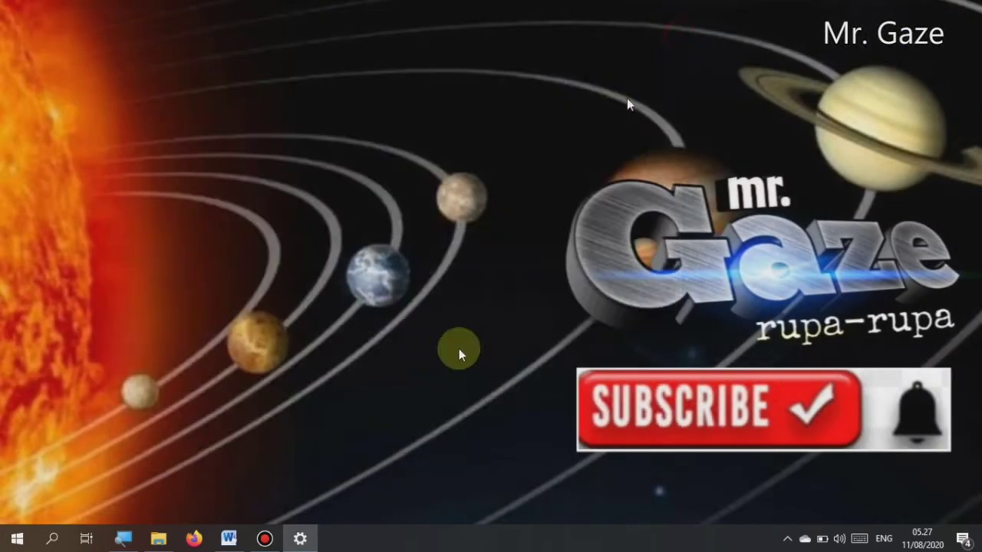
Search Windows for "control", open Control Panel, and go to the adapter settings of the Network and Sharing Center.
left_click(52, 539)
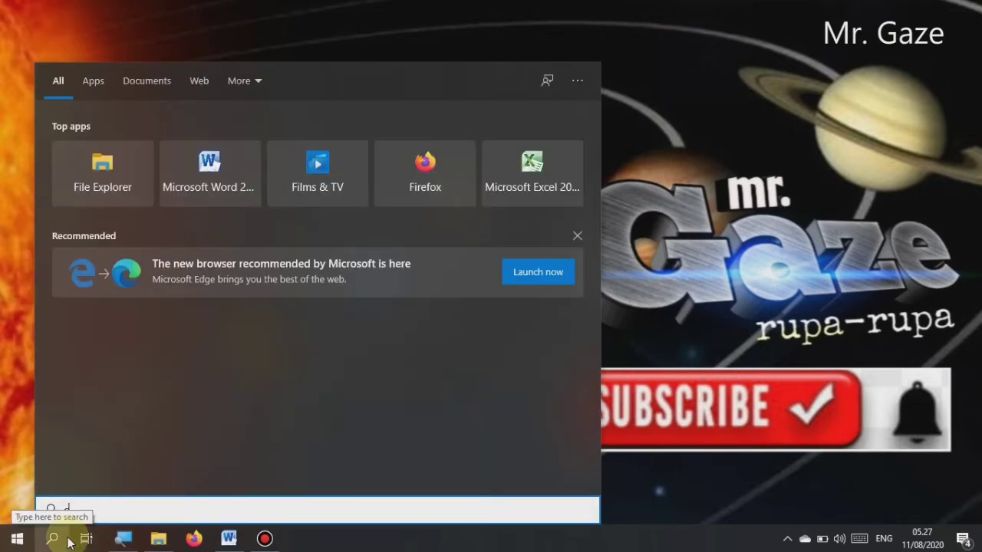
type("control")
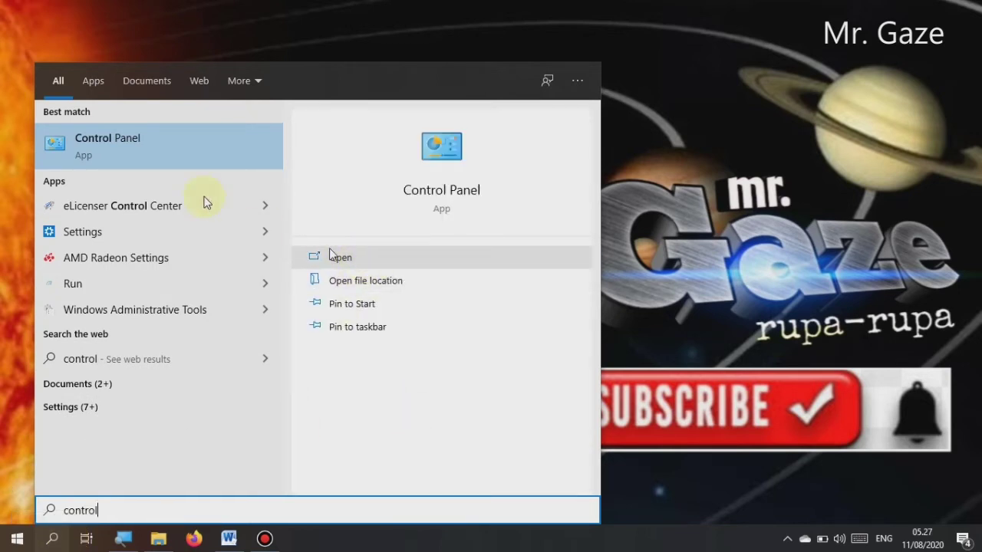
left_click(365, 259)
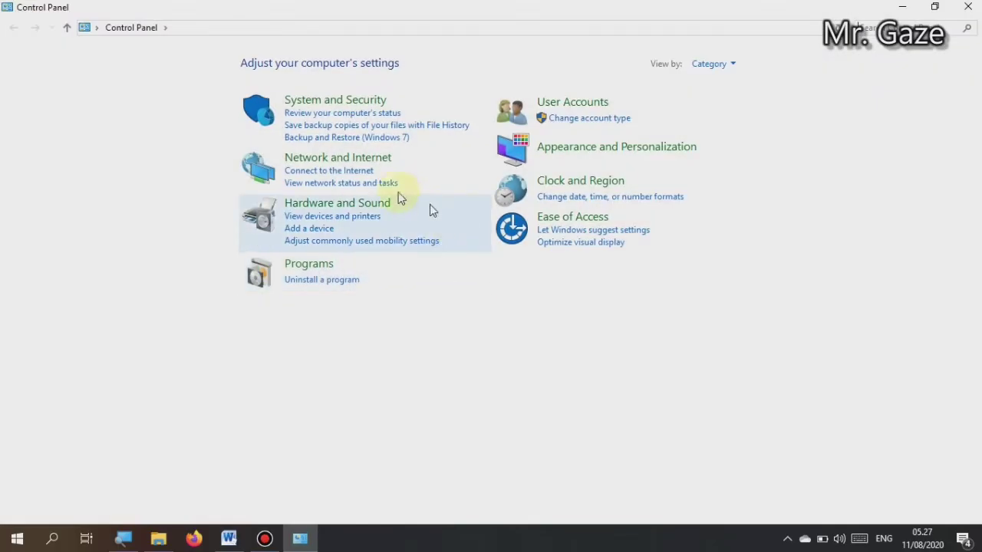
left_click(375, 164)
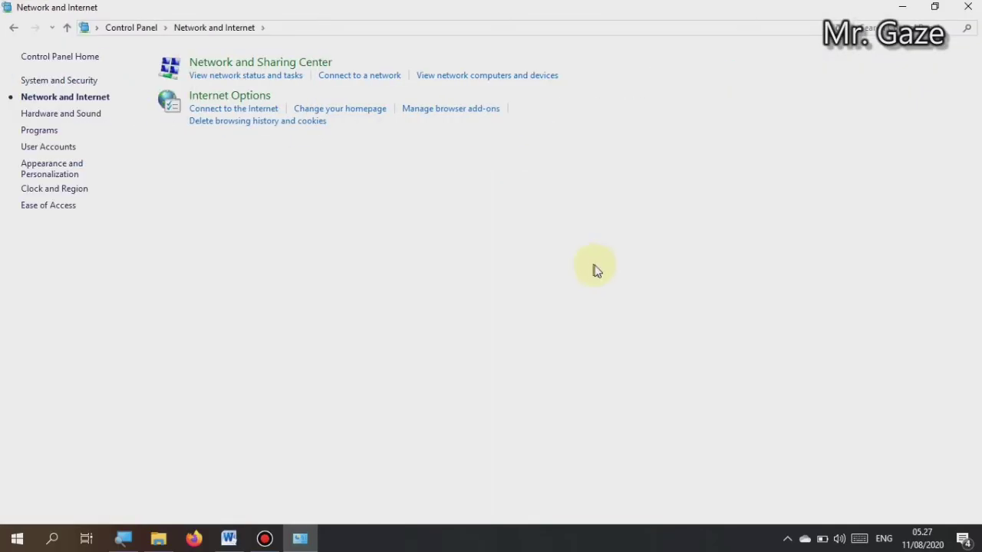
left_click(228, 67)
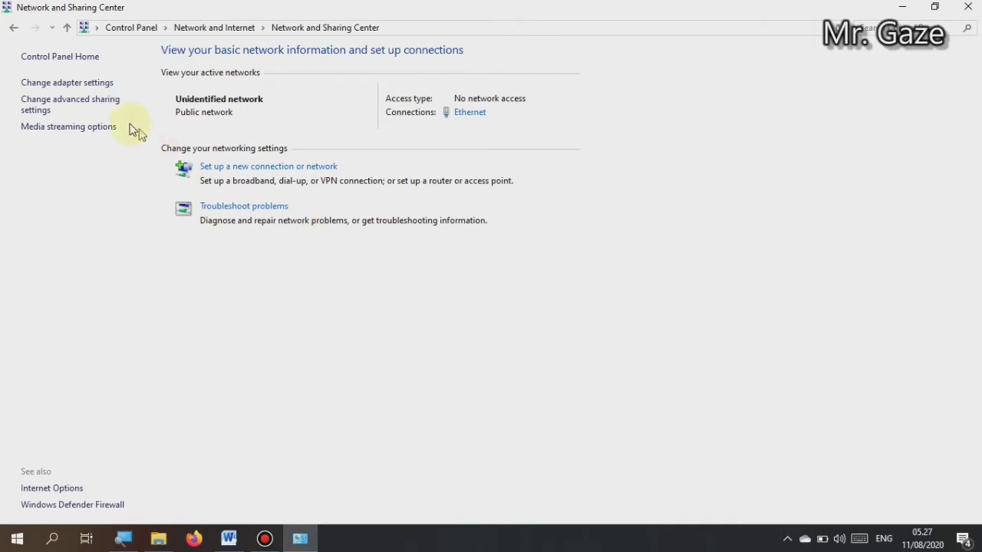
left_click(76, 84)
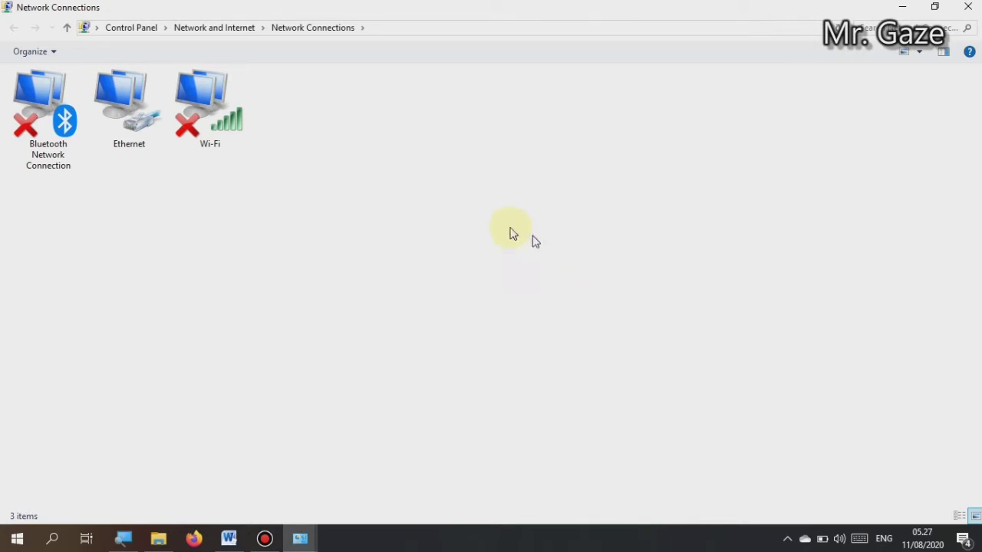
Display the network connections as extra large icons.
left_click(227, 203)
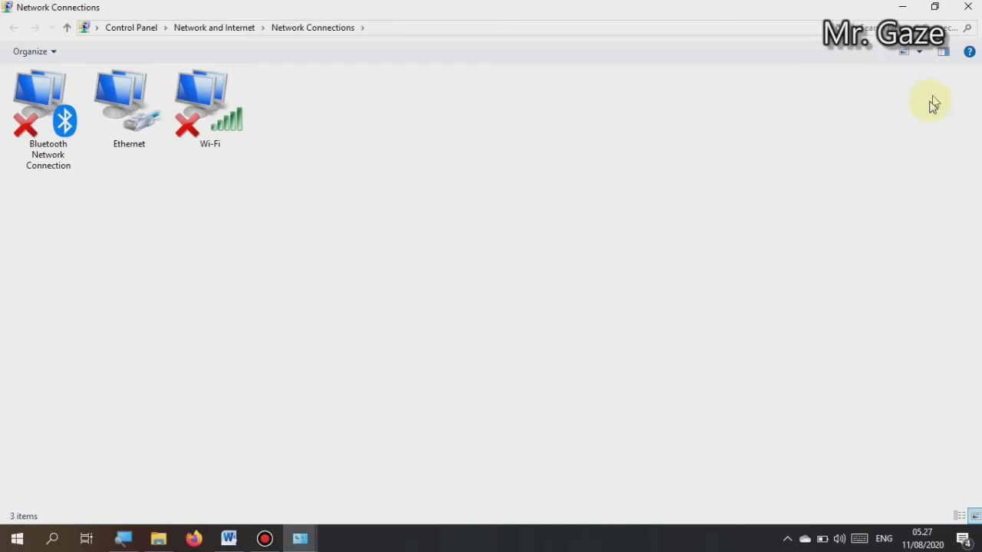
left_click(922, 55)
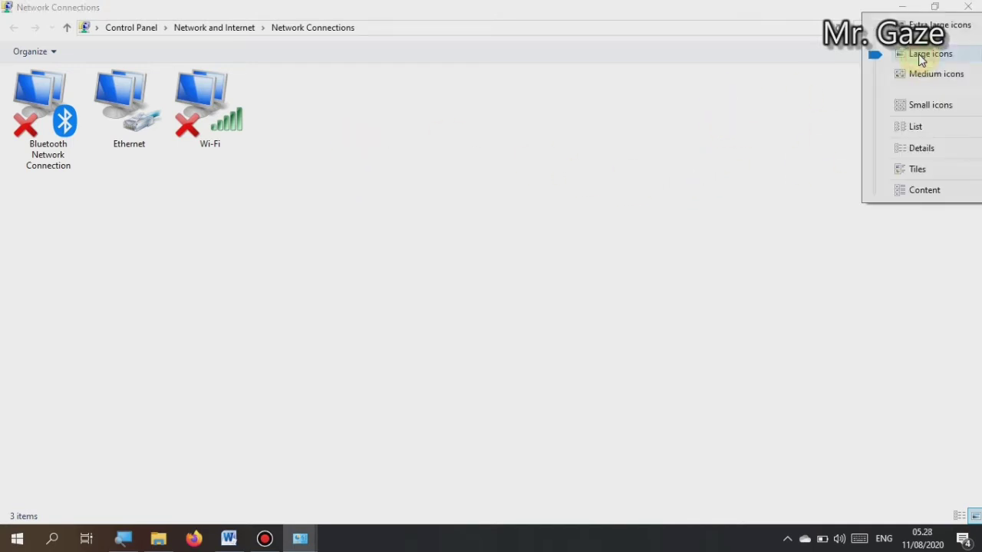
left_click(937, 21)
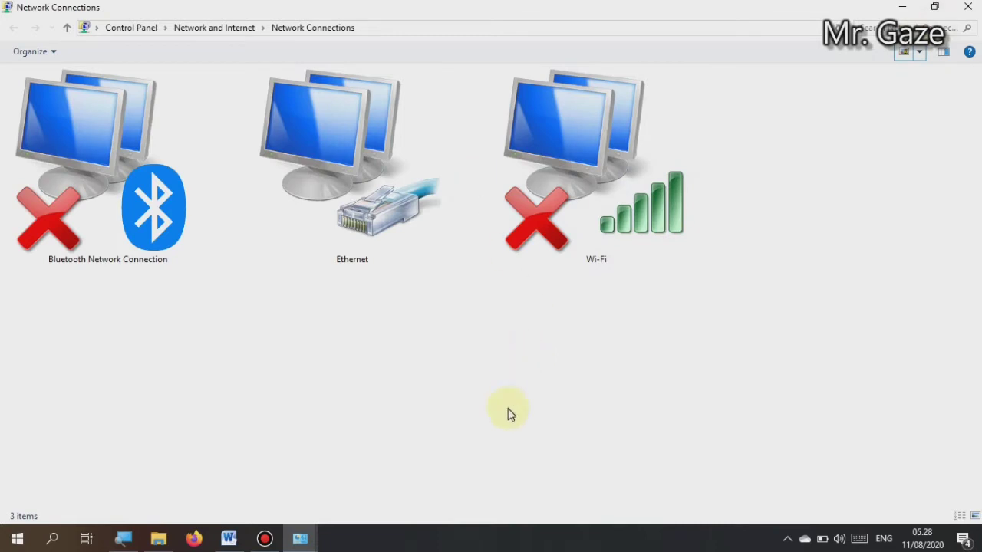
left_click(507, 408)
left_click(374, 312)
left_click(513, 349)
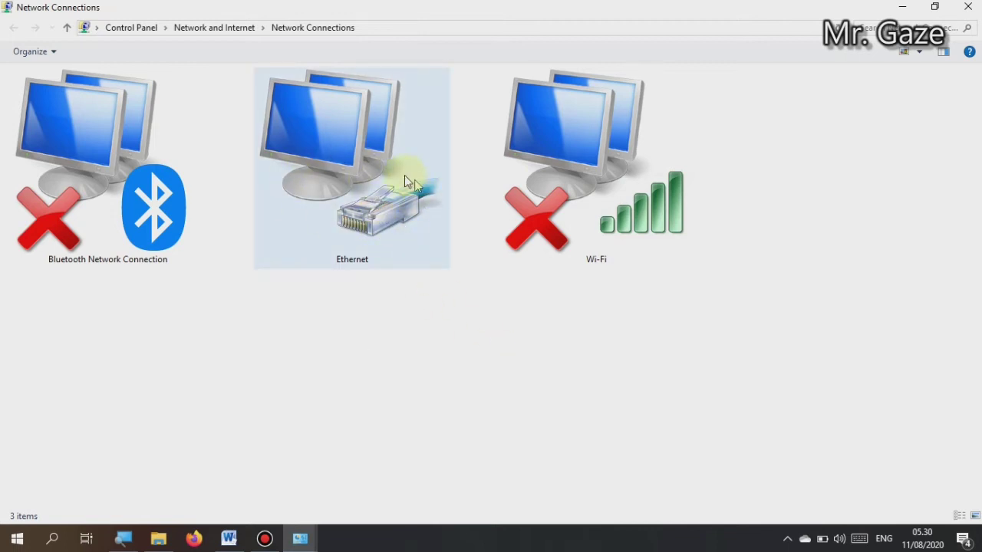
Disable the Ethernet network adapter and clear its selection.
left_click(352, 157)
right_click(352, 158)
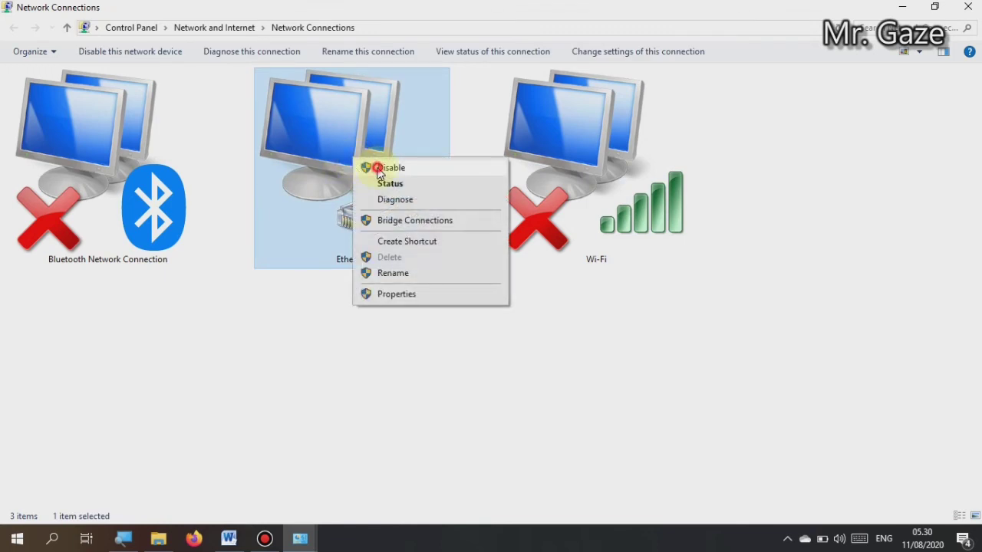
left_click(379, 168)
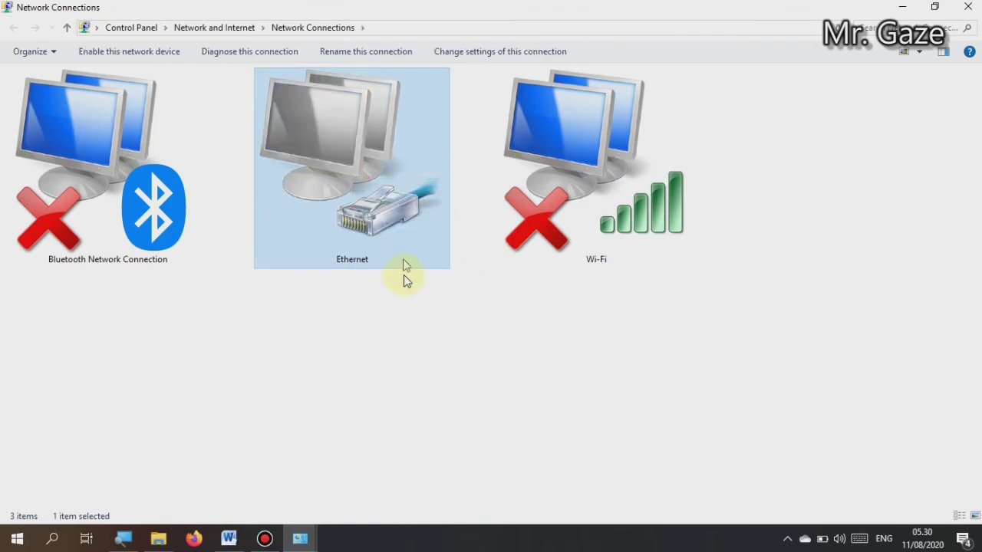
left_click(416, 306)
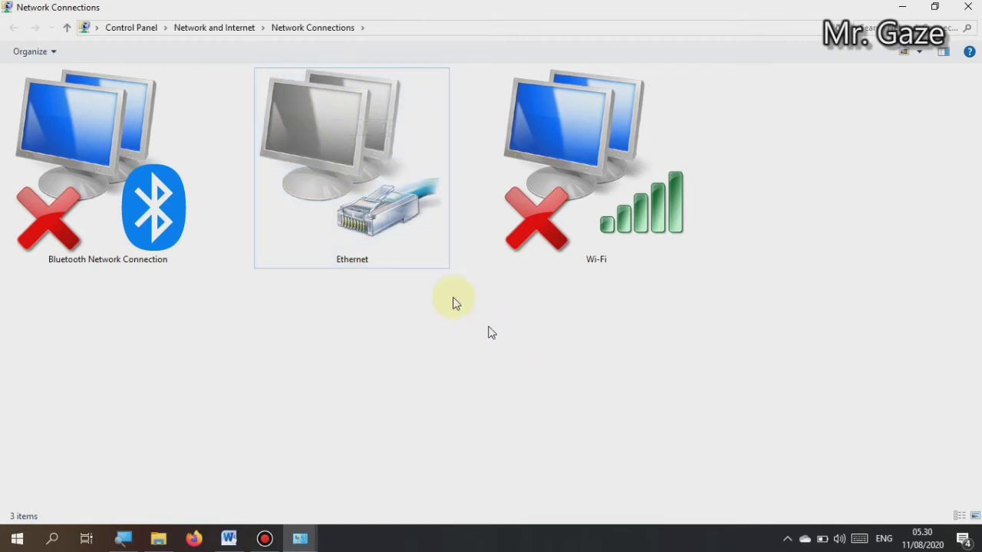
Enable the Ethernet network adapter again and clear its selection.
right_click(363, 160)
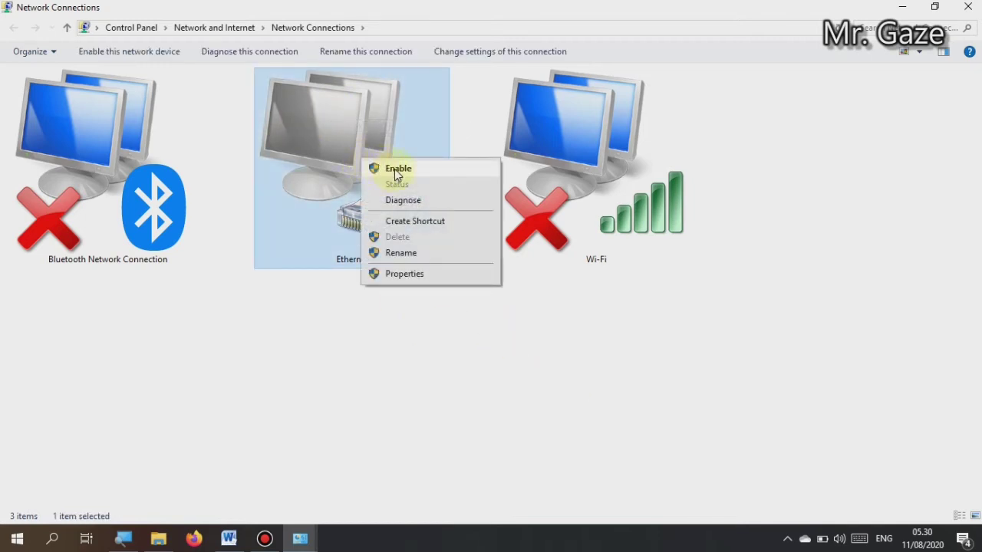
left_click(396, 171)
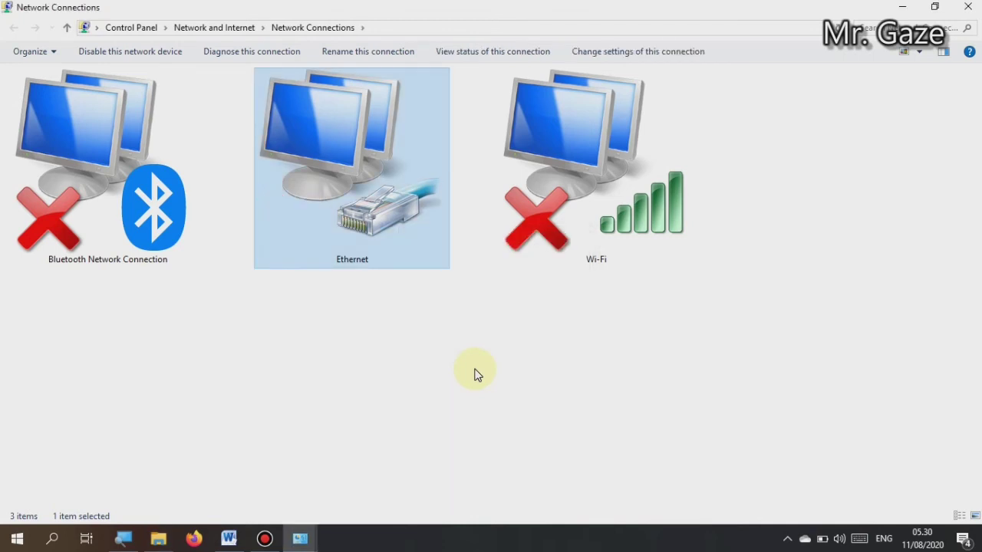
left_click(514, 307)
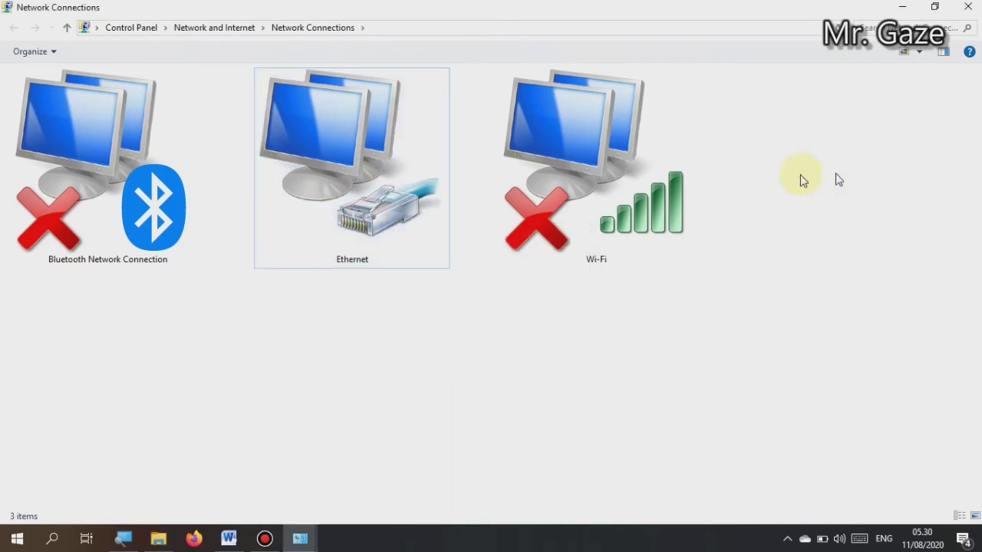
left_click(341, 177)
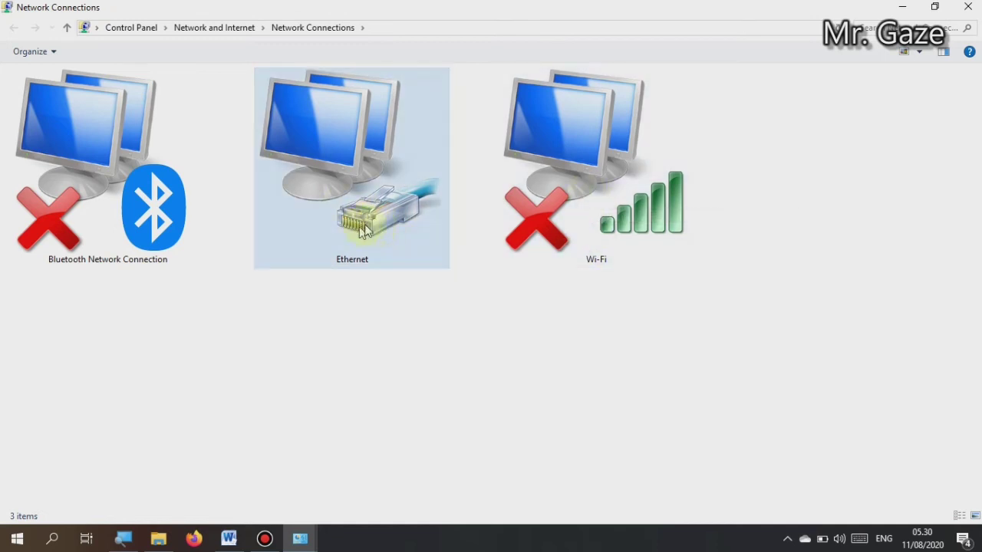
left_click(394, 345)
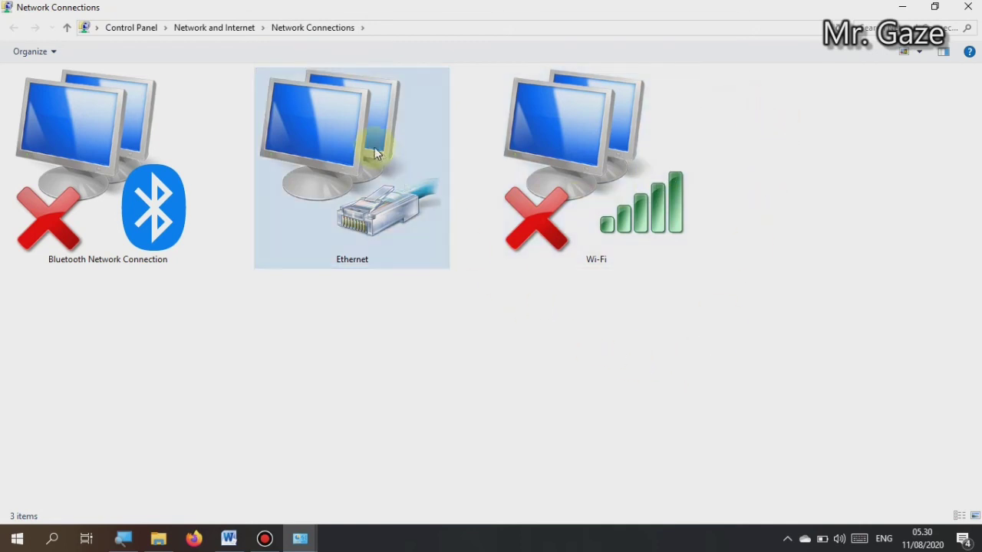
Open the Internet Protocol Version 4 (TCP/IPv4) properties of the Ethernet adapter.
right_click(368, 173)
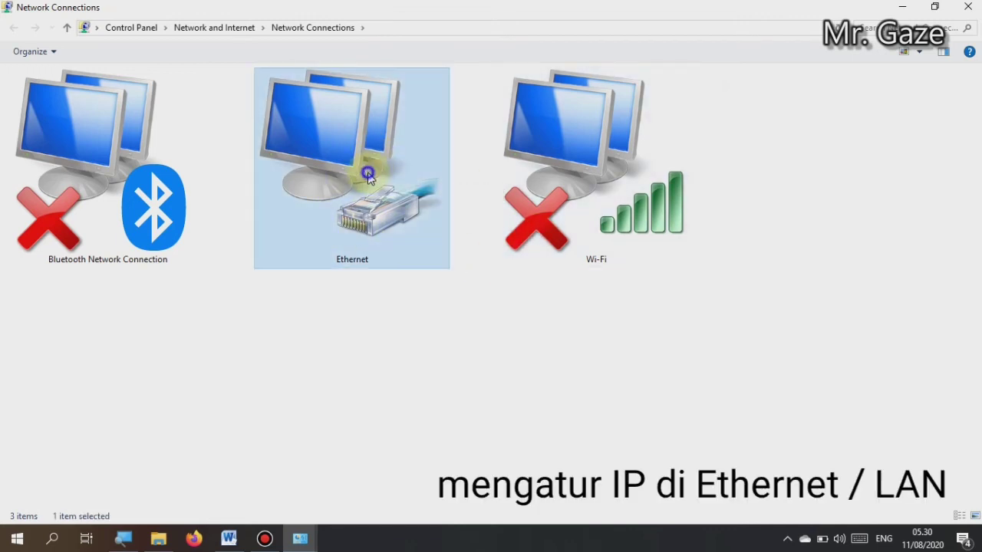
left_click(418, 310)
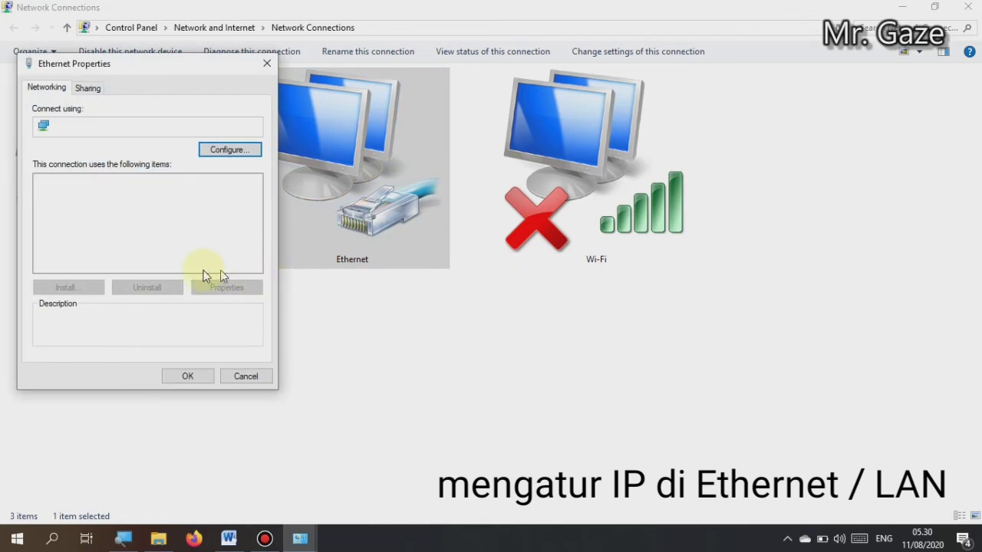
left_click(146, 218)
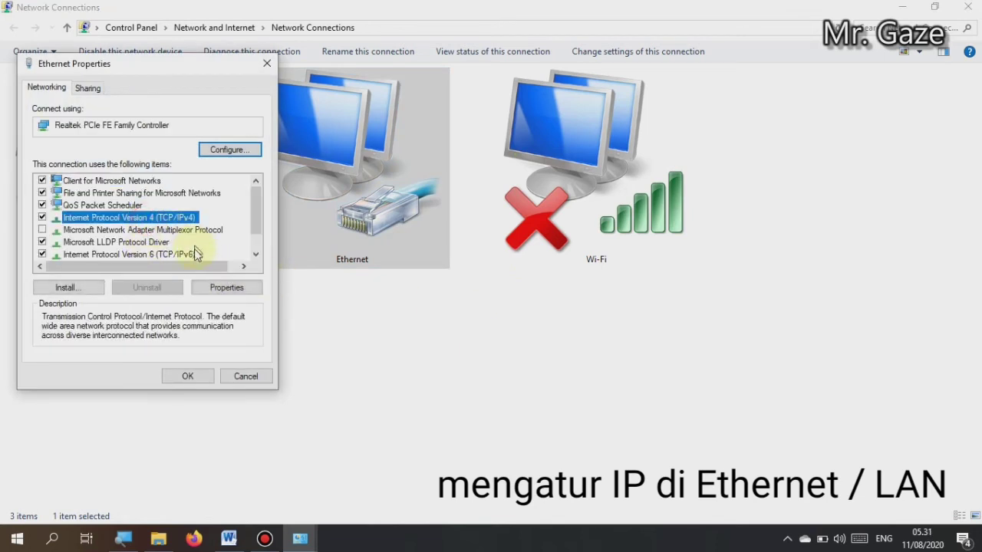
left_click(228, 289)
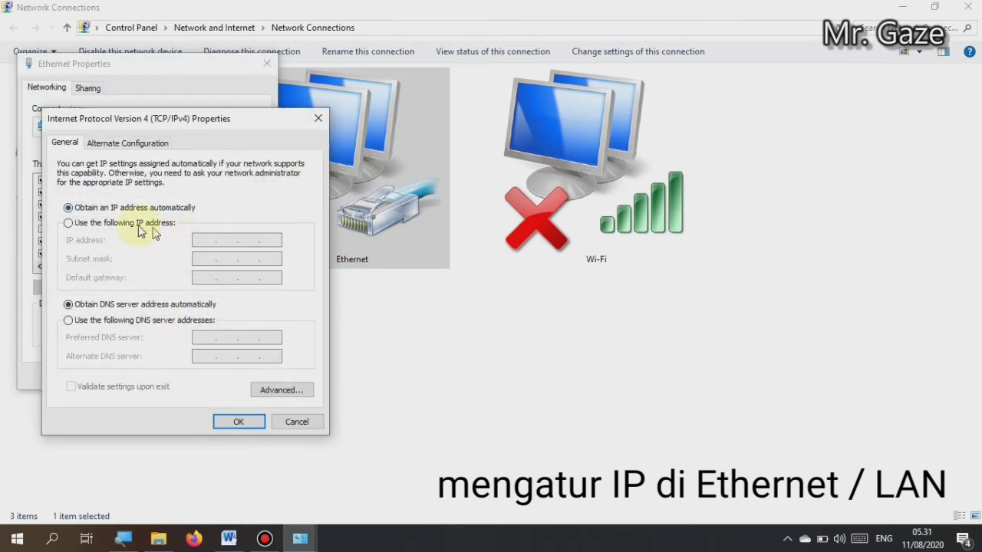
Assign the Ethernet adapter the static IP address 192.168.100.1, apply it, and close the Ethernet properties.
left_click(142, 224)
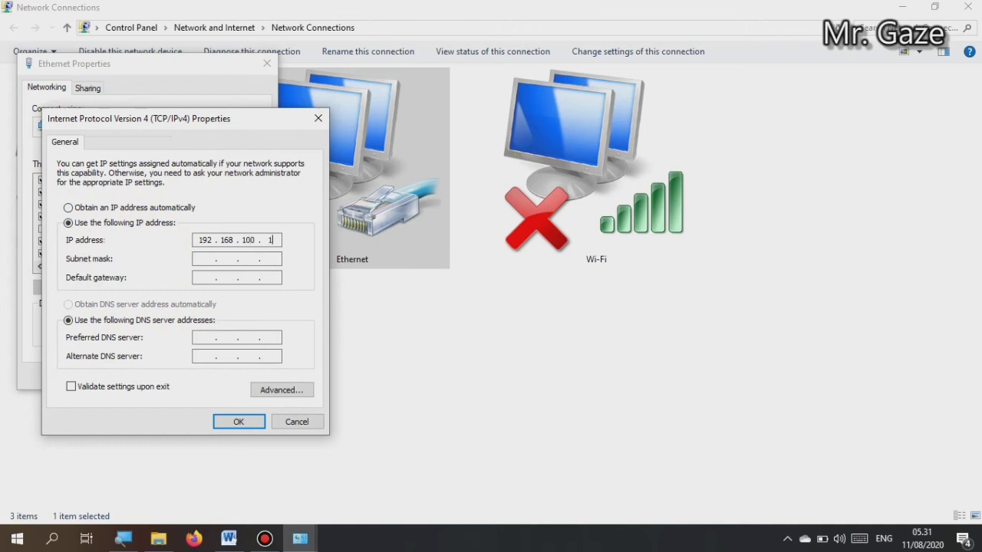
key("Tab")
left_click(239, 424)
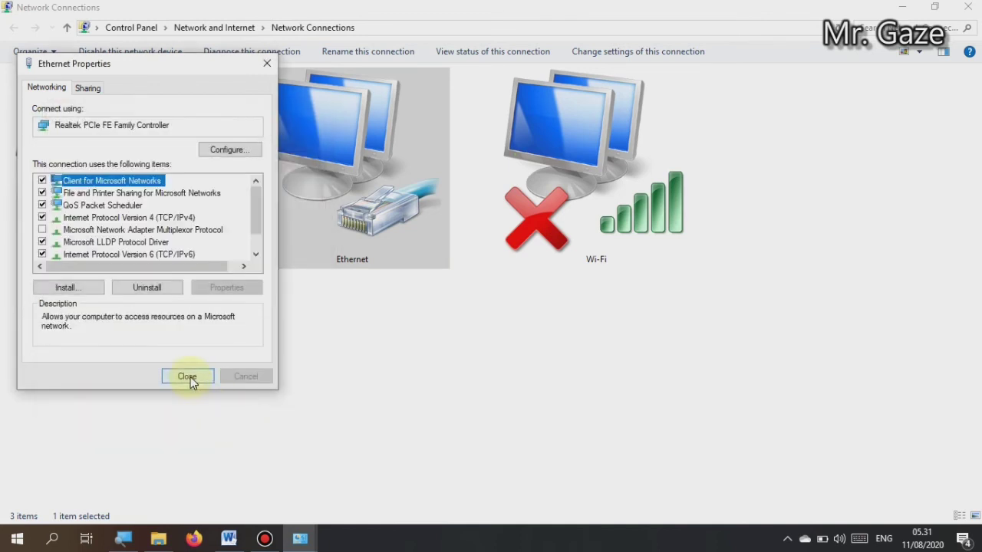
left_click(189, 377)
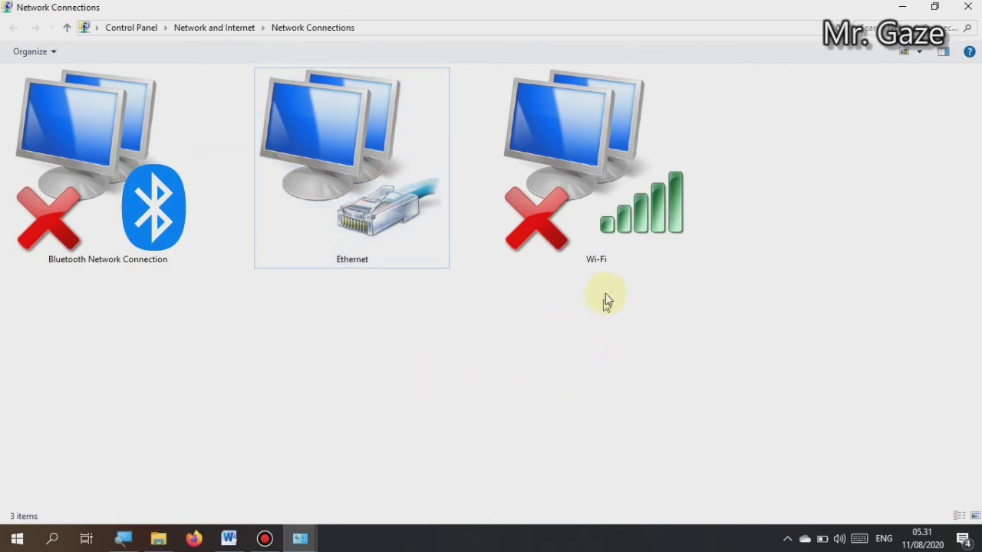
Open the Internet Protocol Version 4 (TCP/IPv4) properties of the Wi-Fi adapter and move the dialog clear of the Wi-Fi Properties window.
left_click(619, 192)
right_click(619, 192)
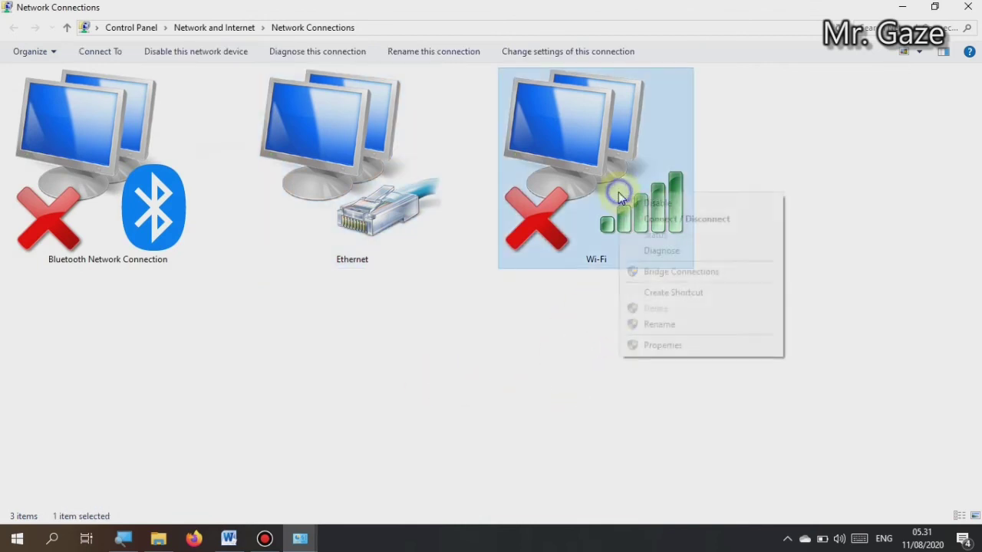
left_click(677, 346)
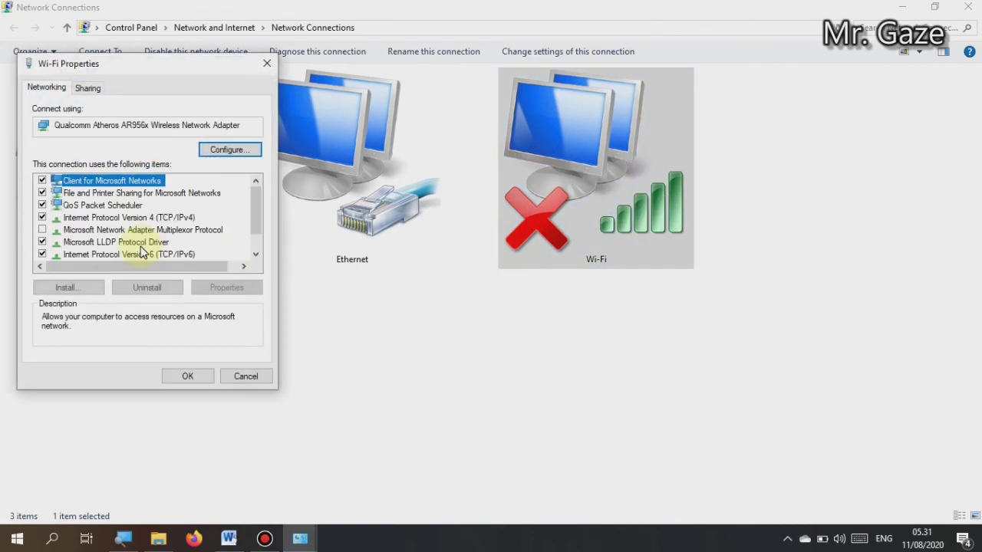
double_click(136, 217)
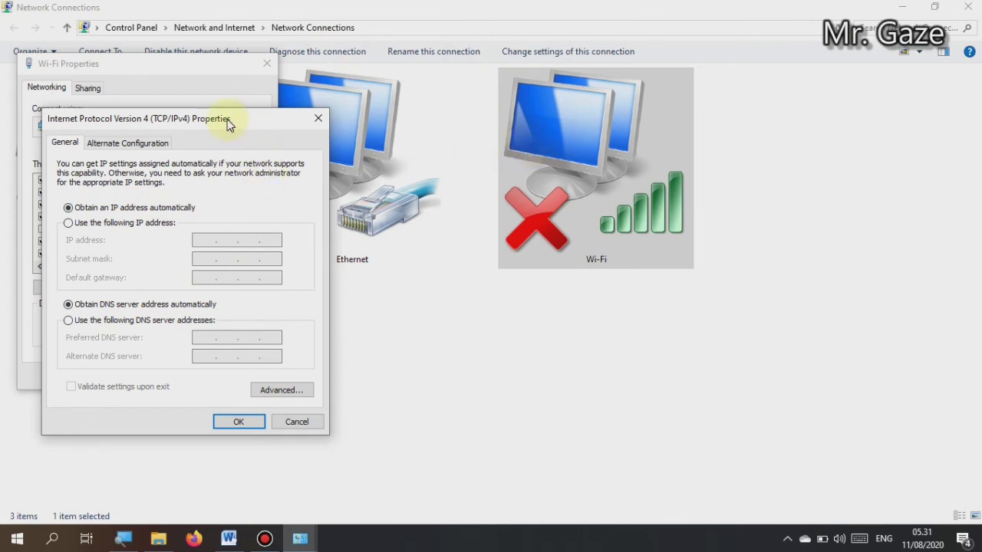
left_click_drag(228, 123, 510, 134)
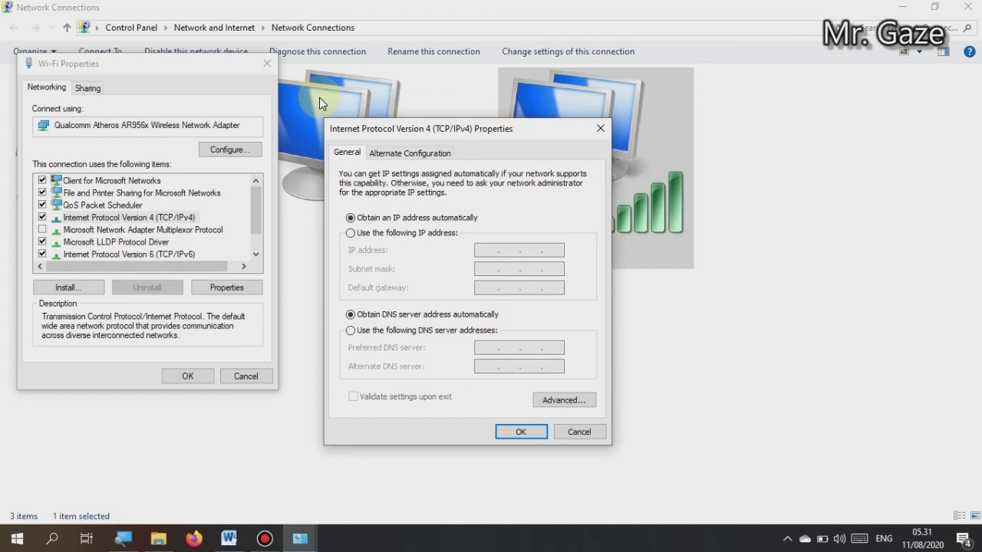
left_click_drag(430, 134, 748, 109)
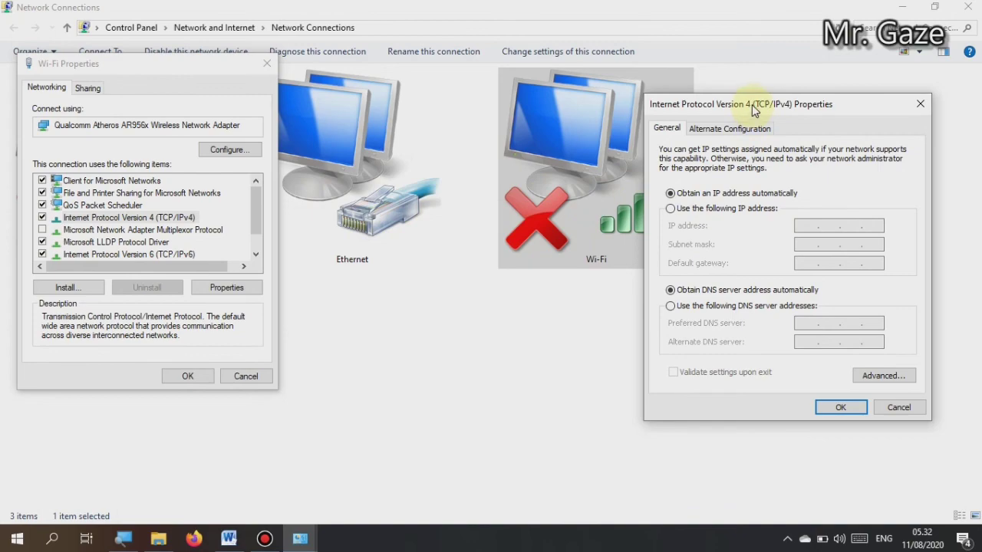
left_click_drag(753, 107, 492, 108)
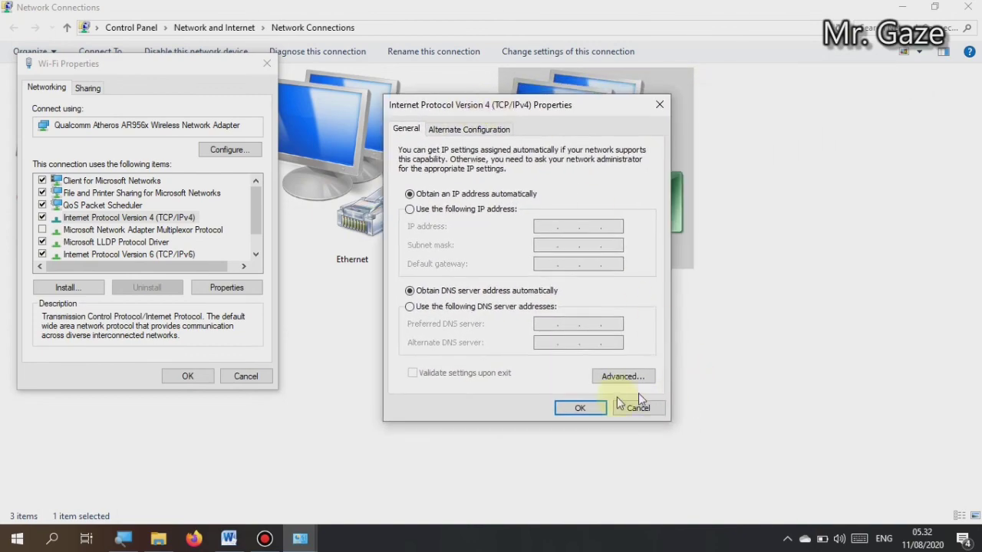